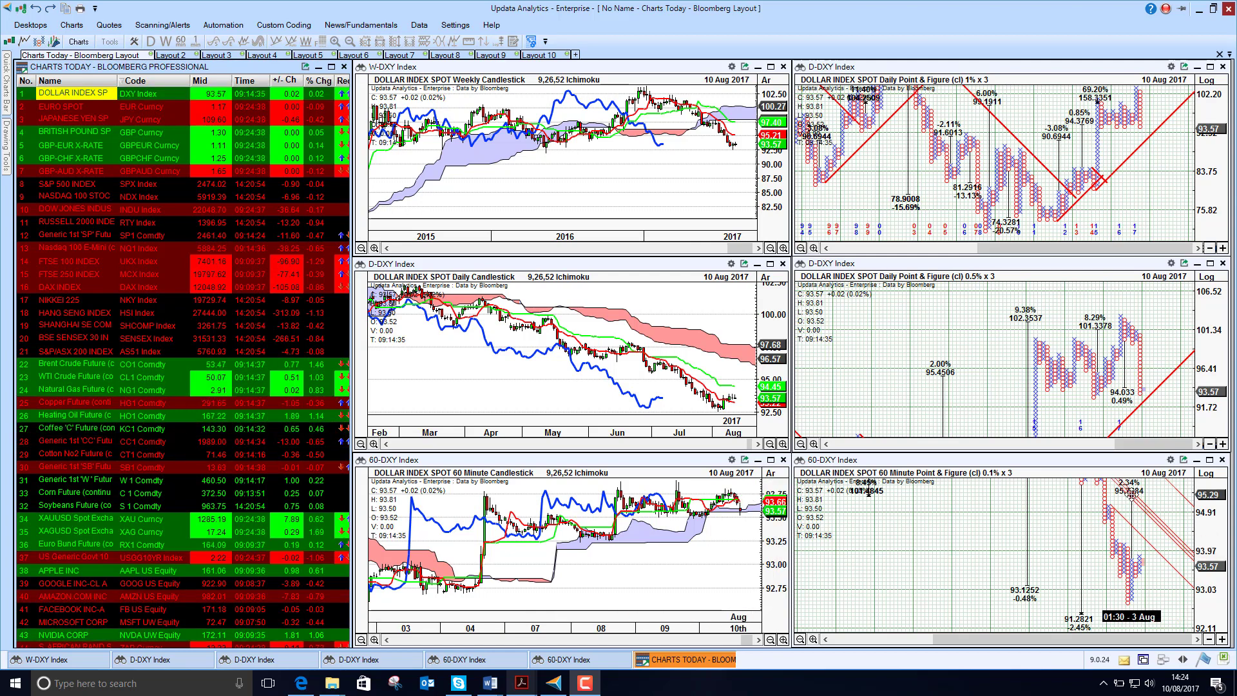
Step: Cycle the linked charts through EURO, YEN, POUND, GBP-EUR, GBP-CHF and GBP-AUD, ending on S&P 500 INDEX
left_click(72, 112)
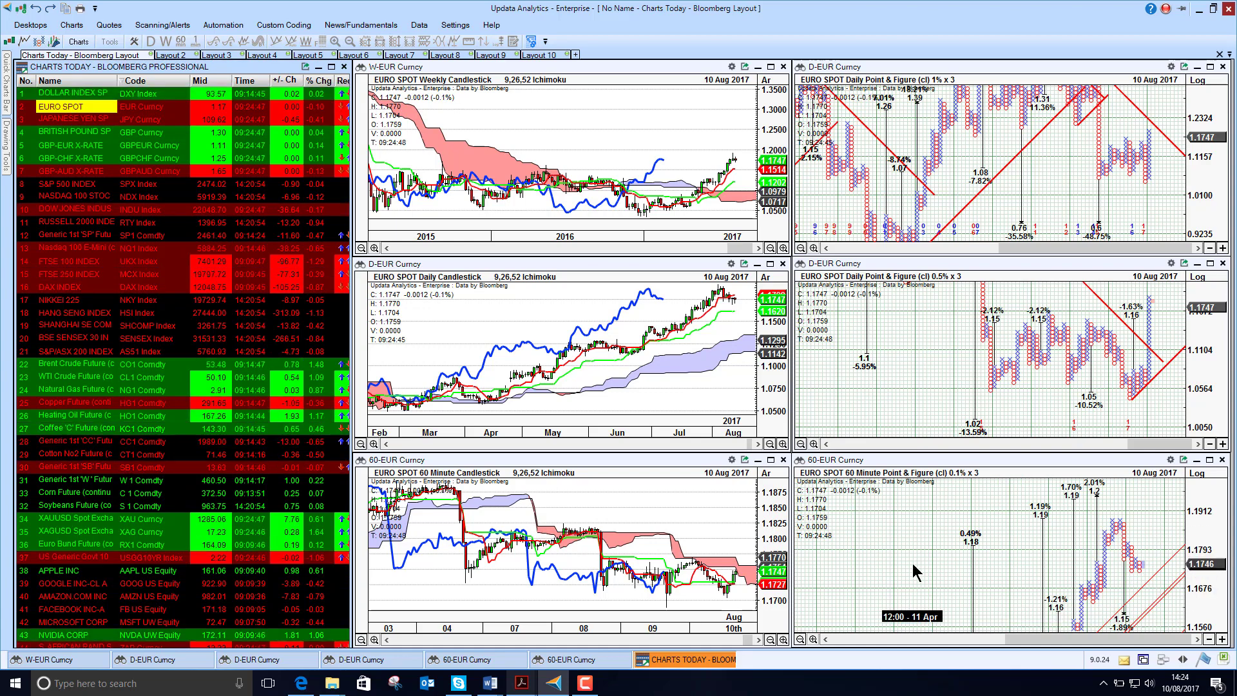
left_click(70, 122)
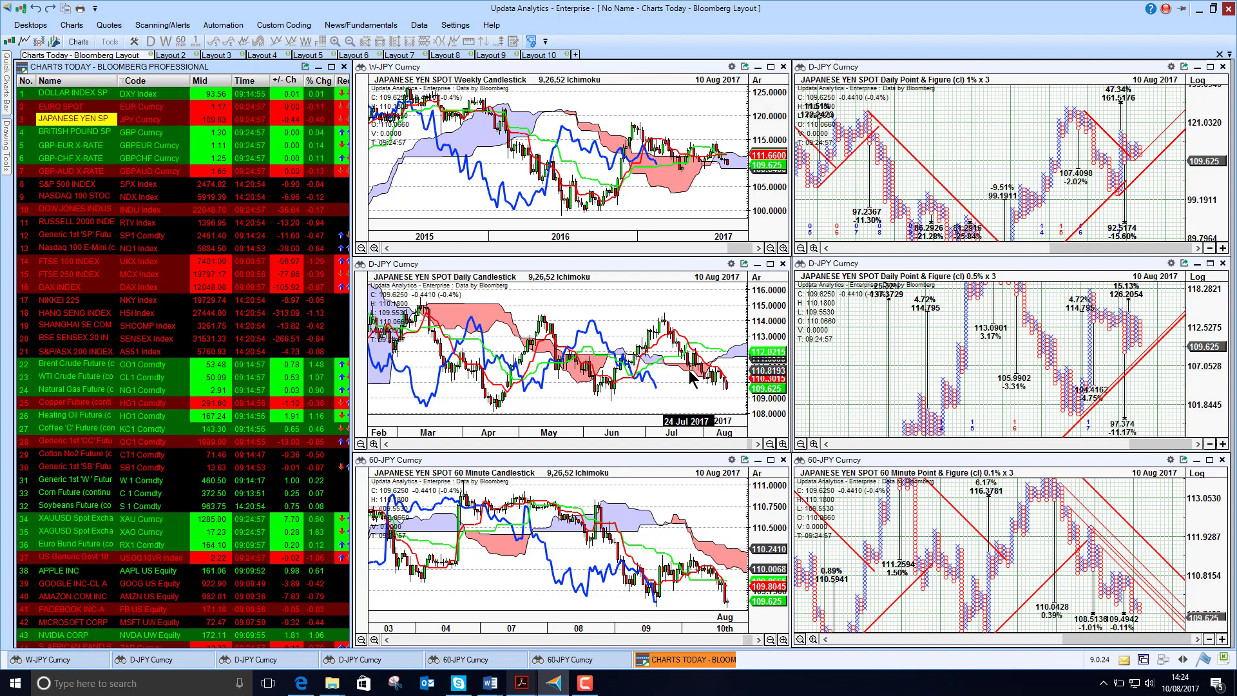
left_click(59, 130)
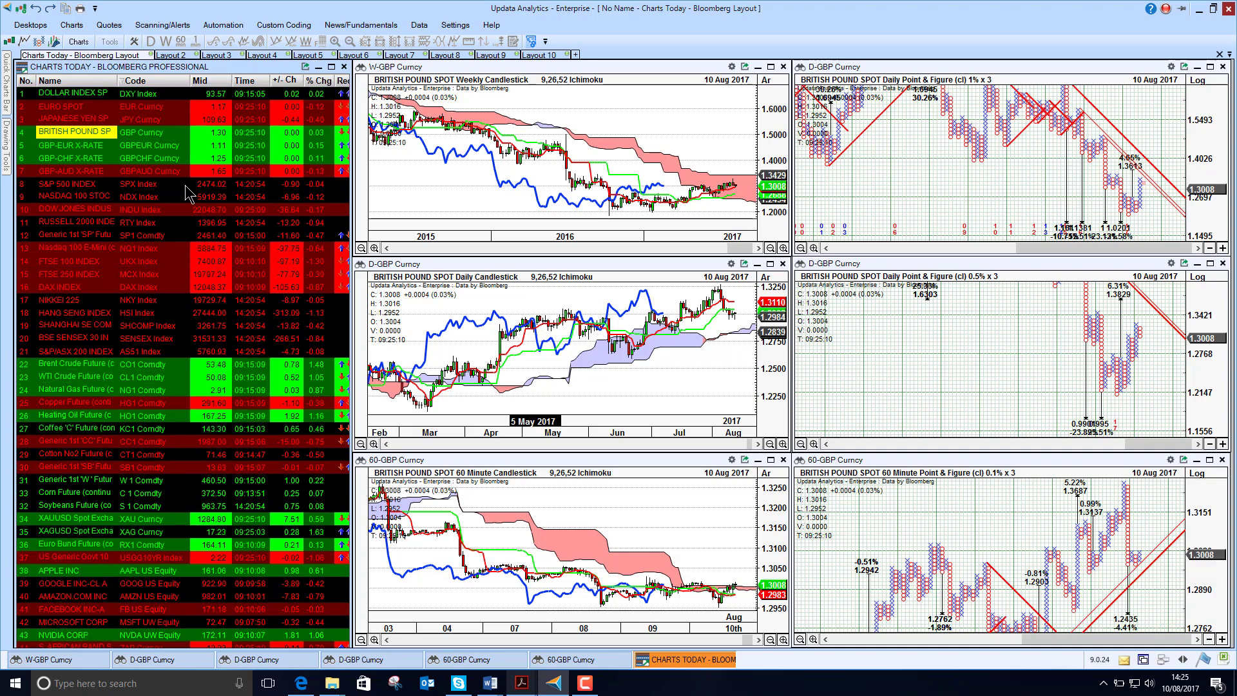
left_click(67, 146)
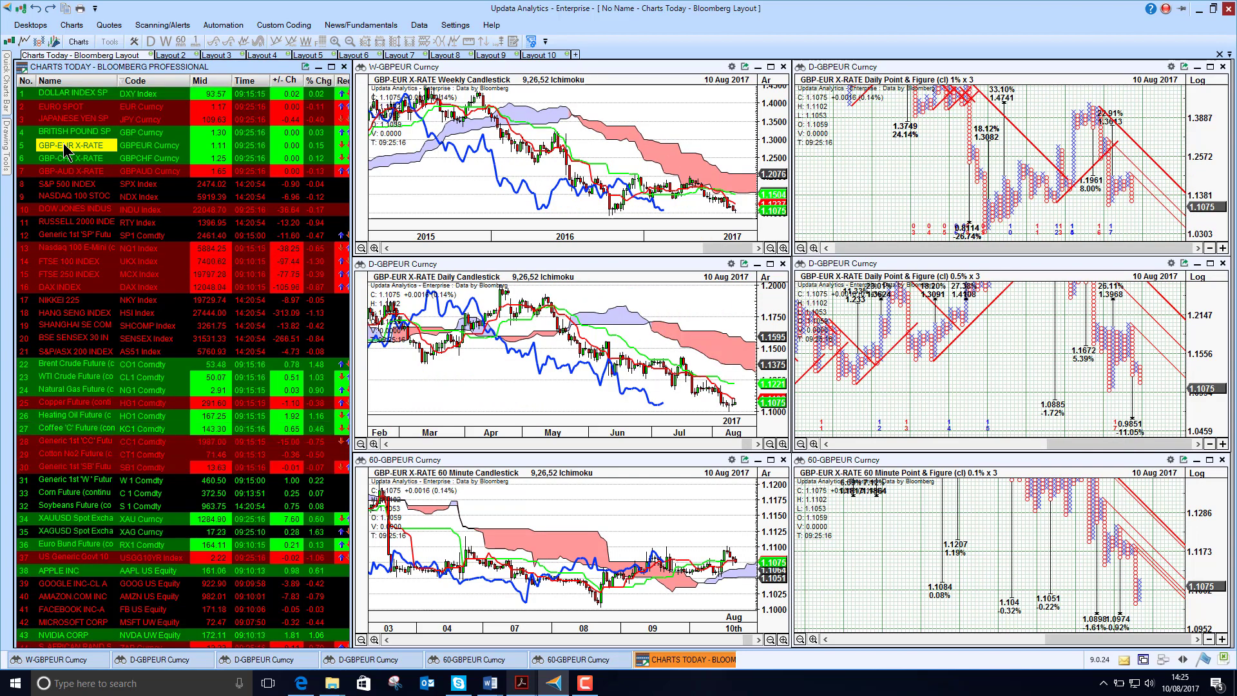
key("Down")
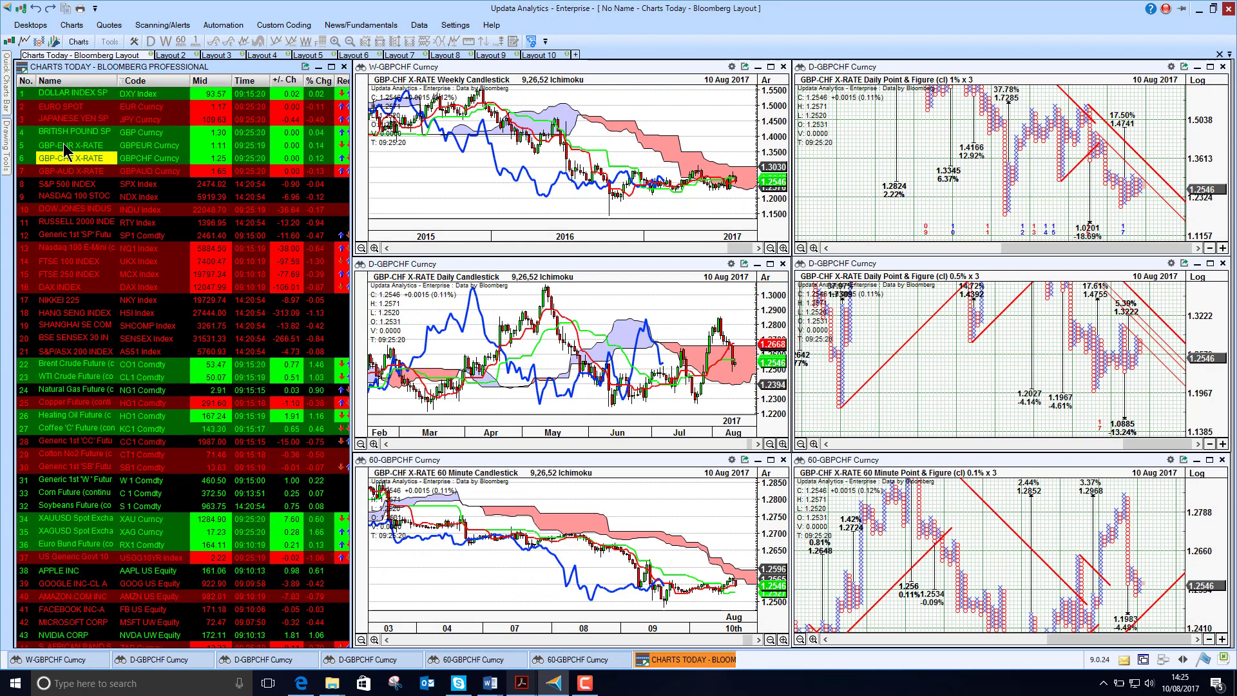
key("Down")
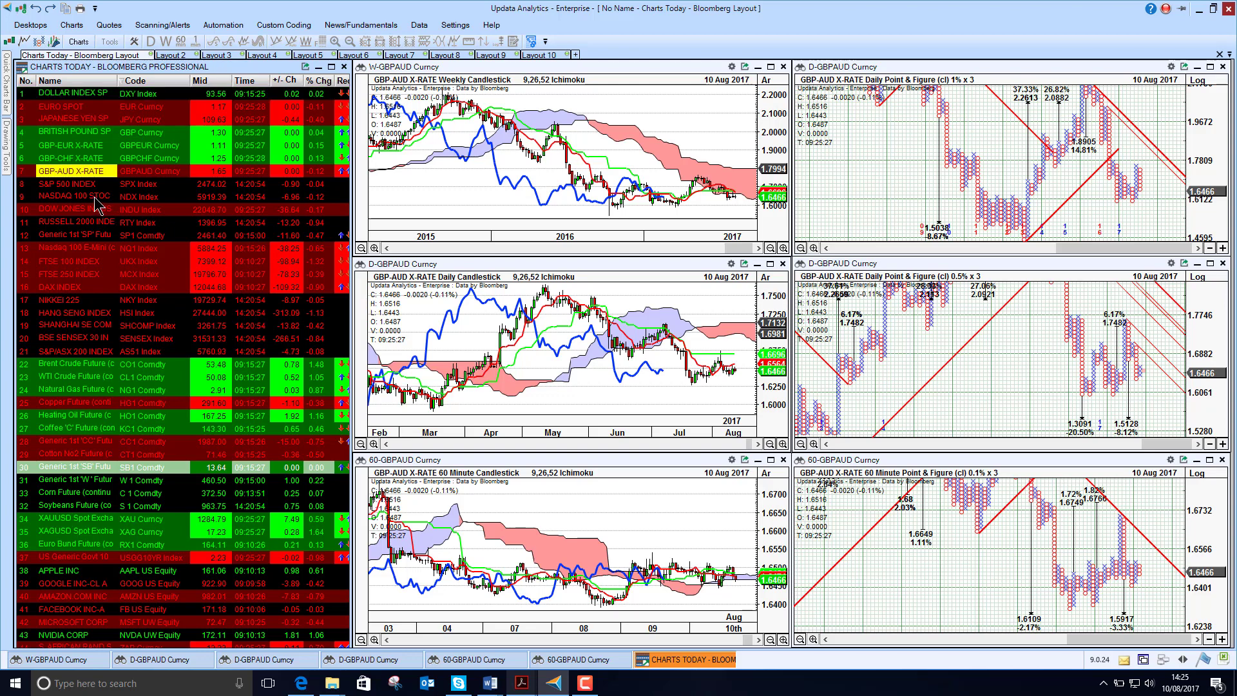
left_click(84, 187)
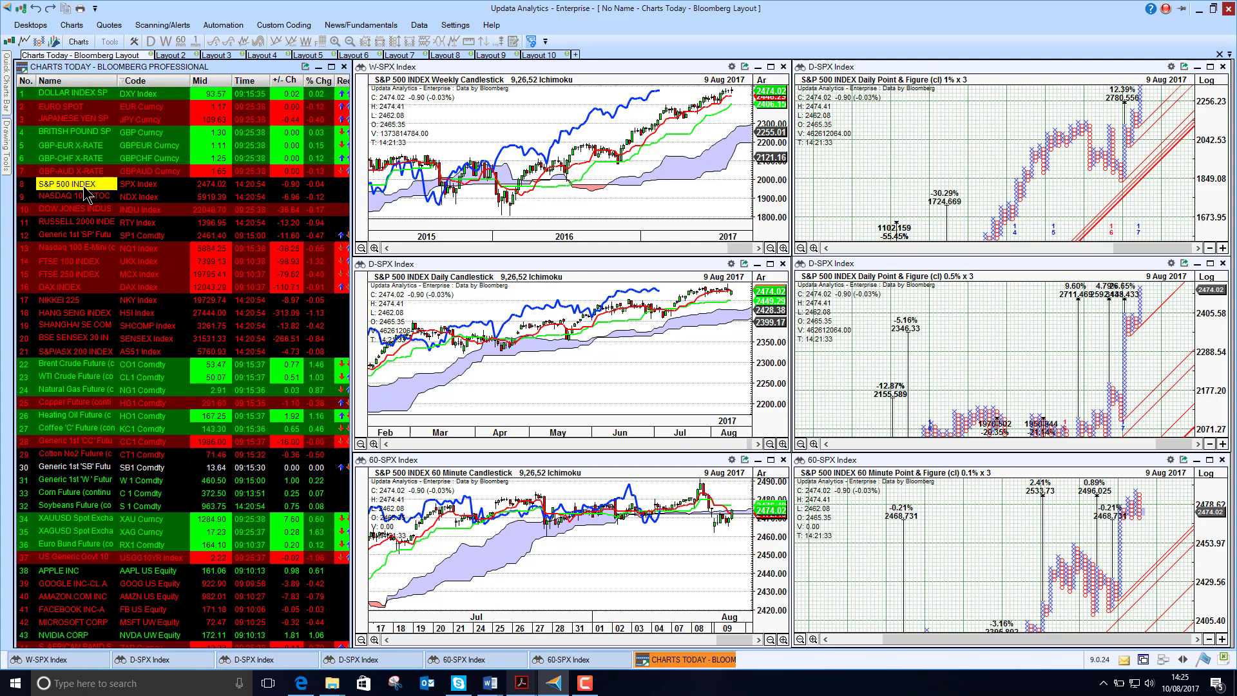
Step: Show NASDAQ 100, DOW JONES INDUS, RUSSELL 2000 and the Generic 1st 'SP' Future in the charts
left_click(74, 196)
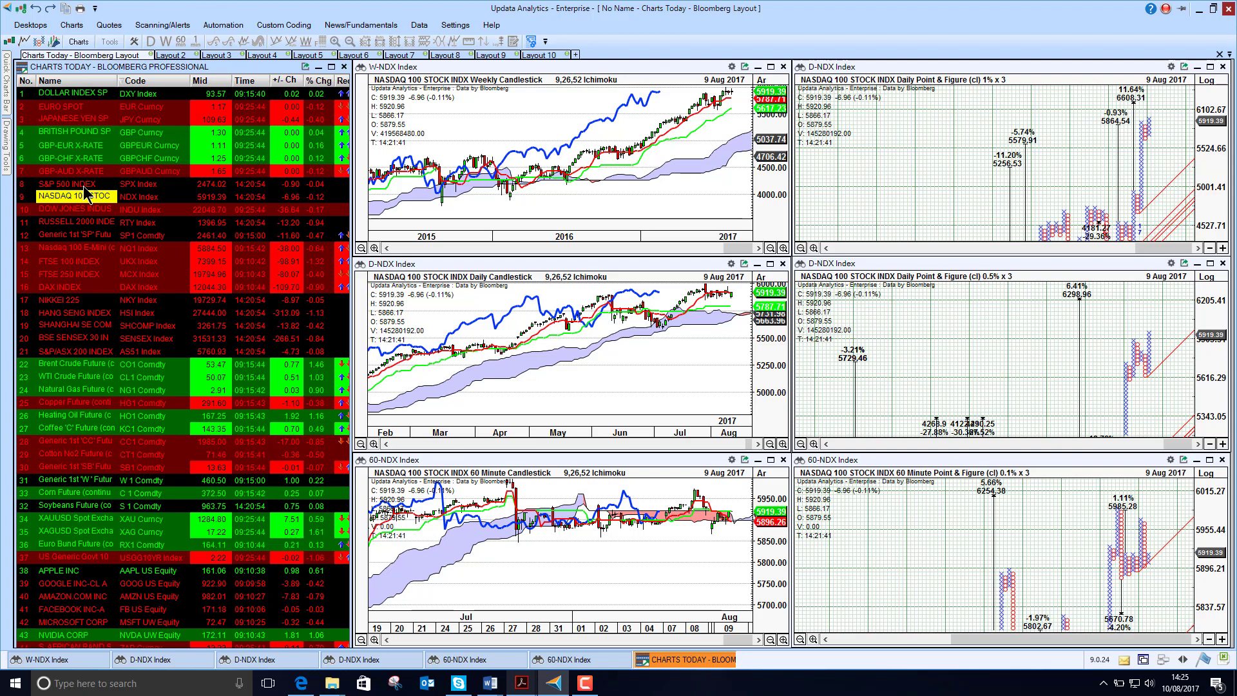
key("Down")
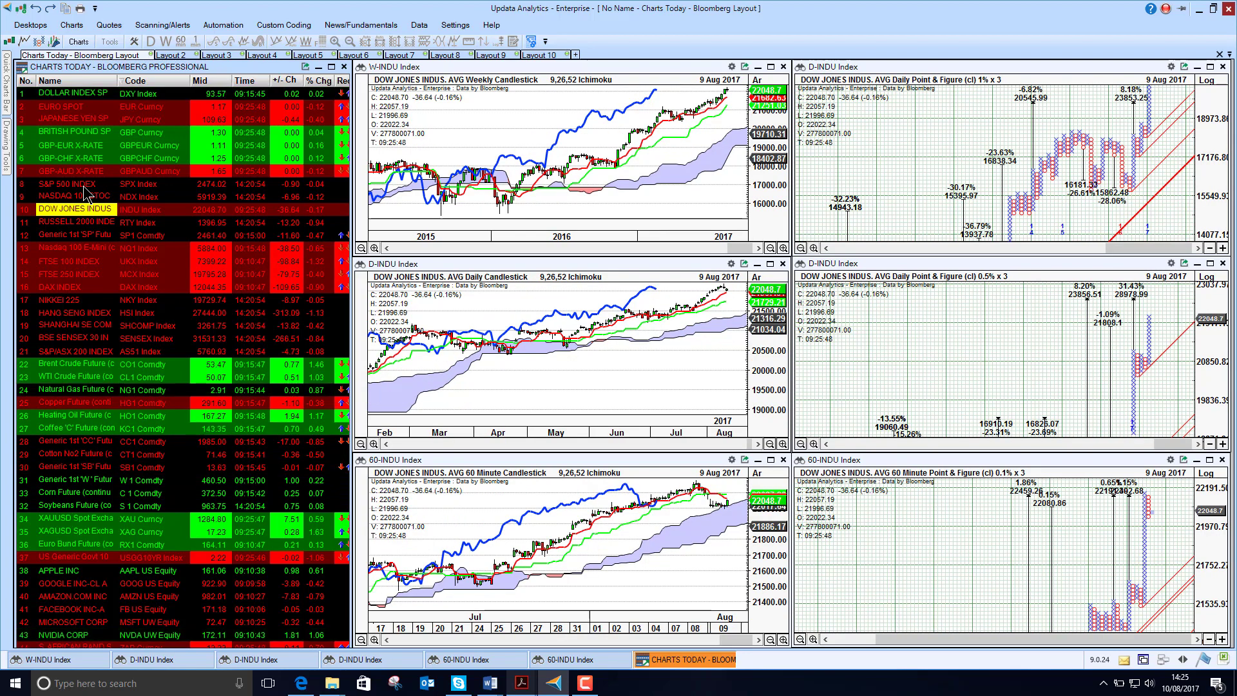
key("Down")
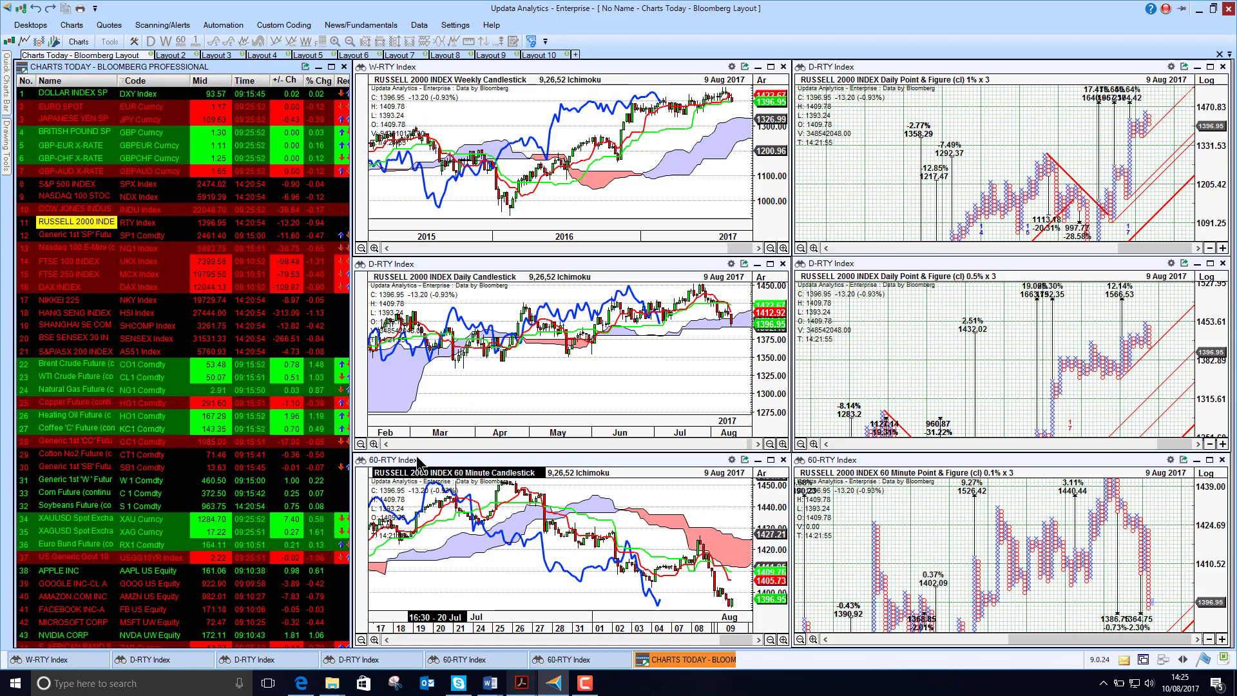
left_click(79, 235)
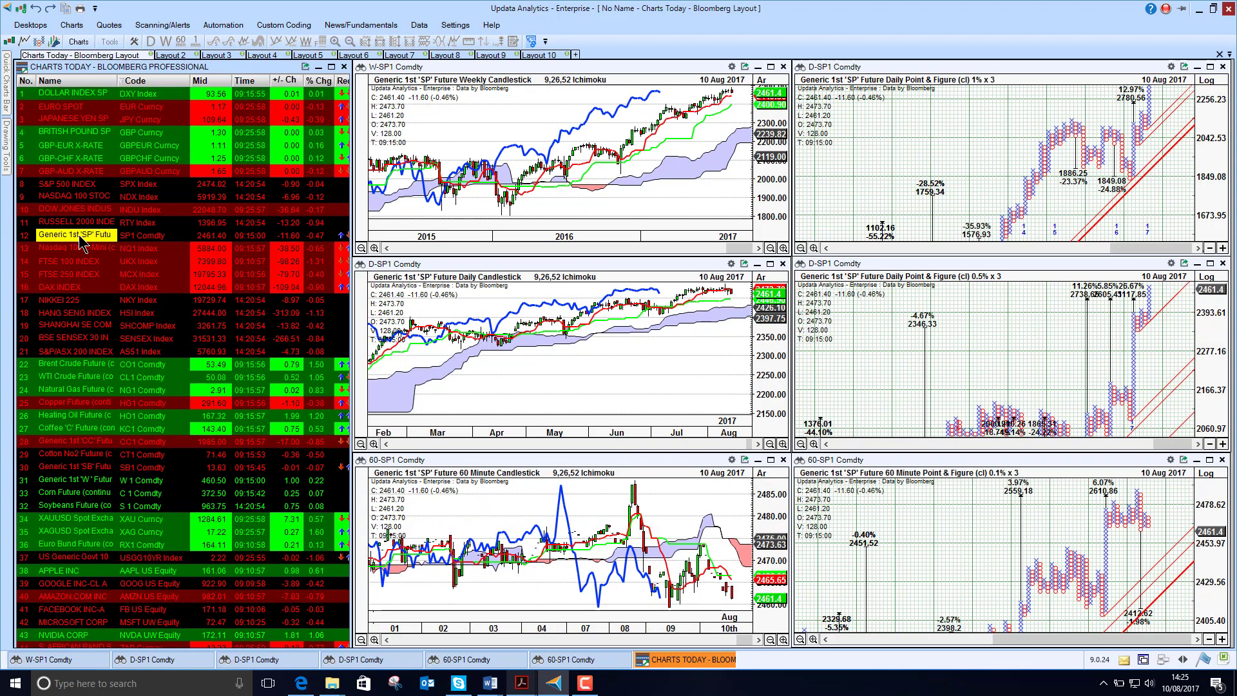
Step: Step through Nasdaq 100 E-Mini, FTSE 100 and FTSE 250, back to FTSE 100, then DAX INDEX
key("Down")
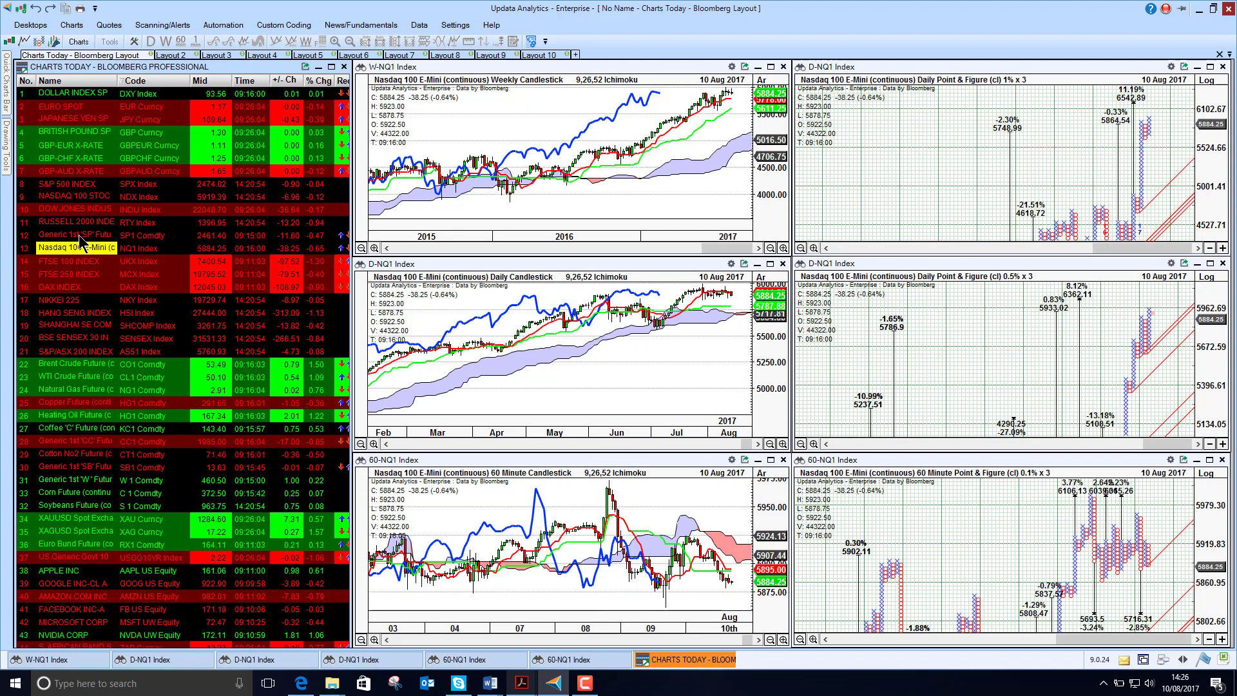
key("Down")
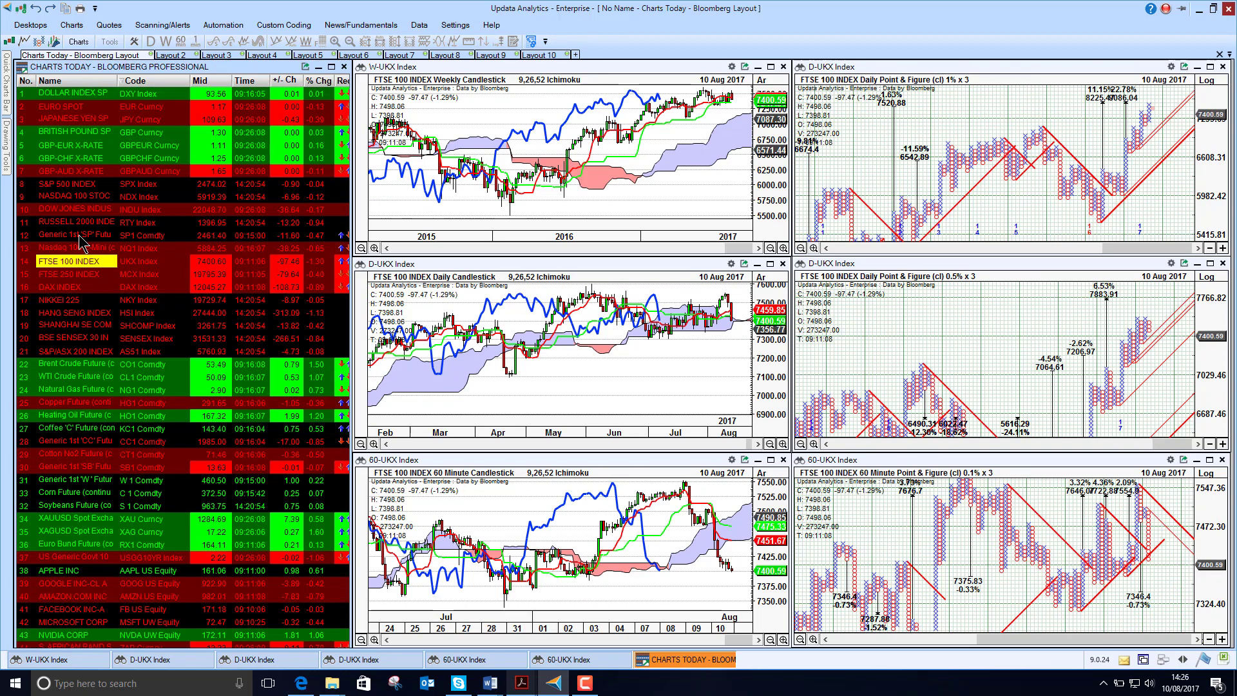
key("Down")
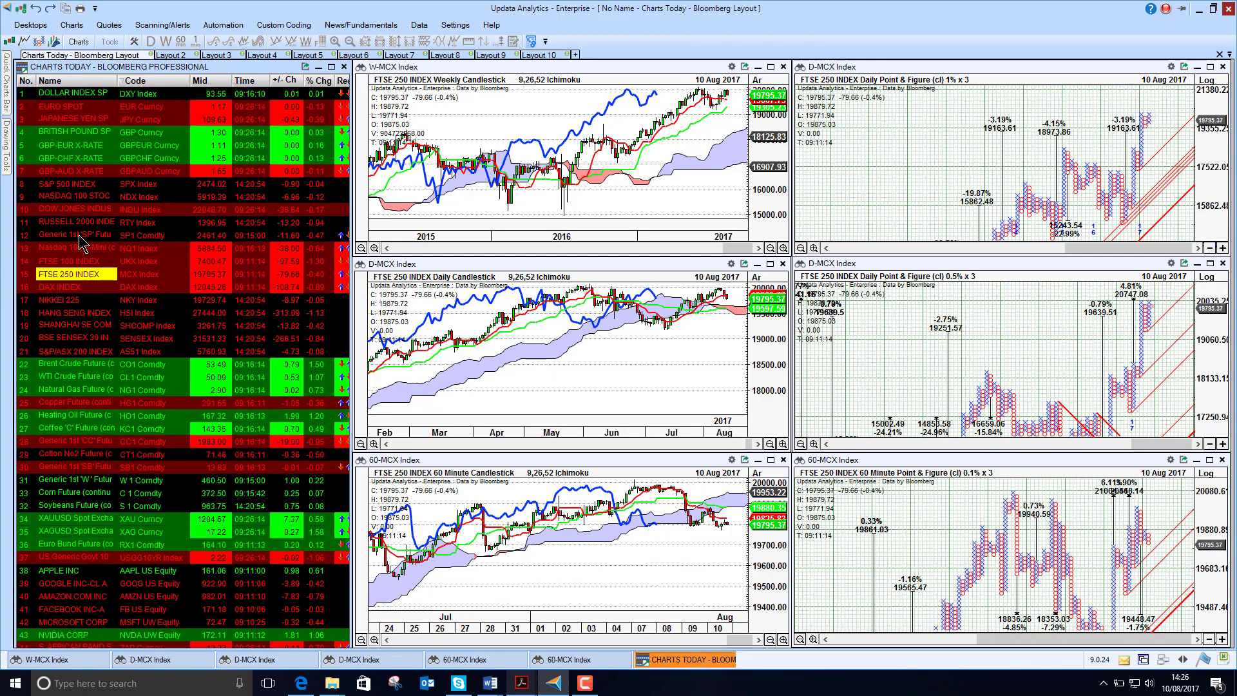
key("Up")
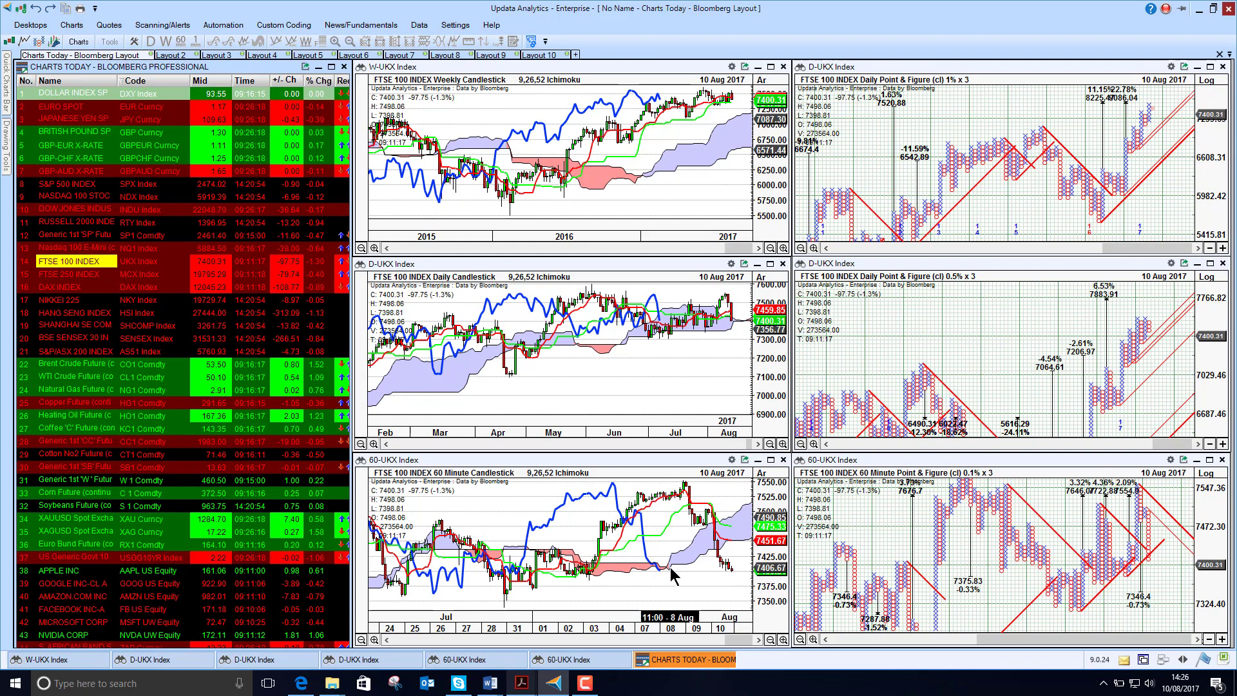
left_click(68, 288)
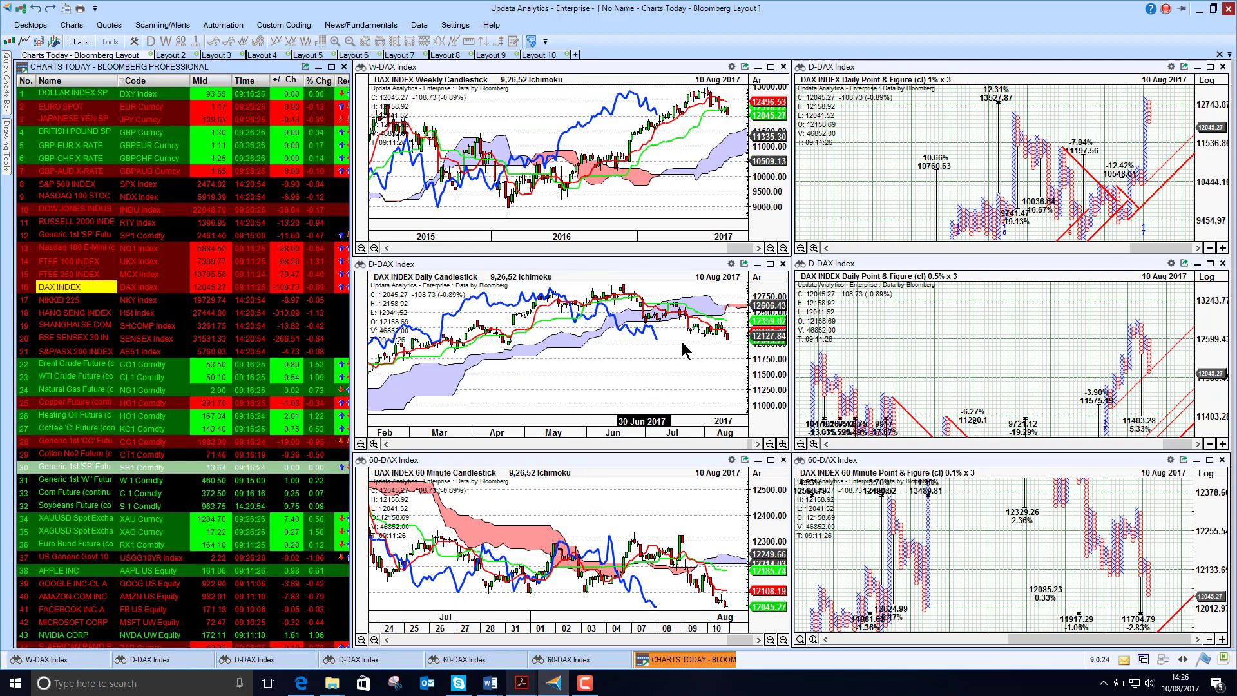
Step: Step from NIKKEI 225 through Hang Seng, Shanghai, Sensex 30 and ASX 200 to Brent Crude Future
left_click(77, 299)
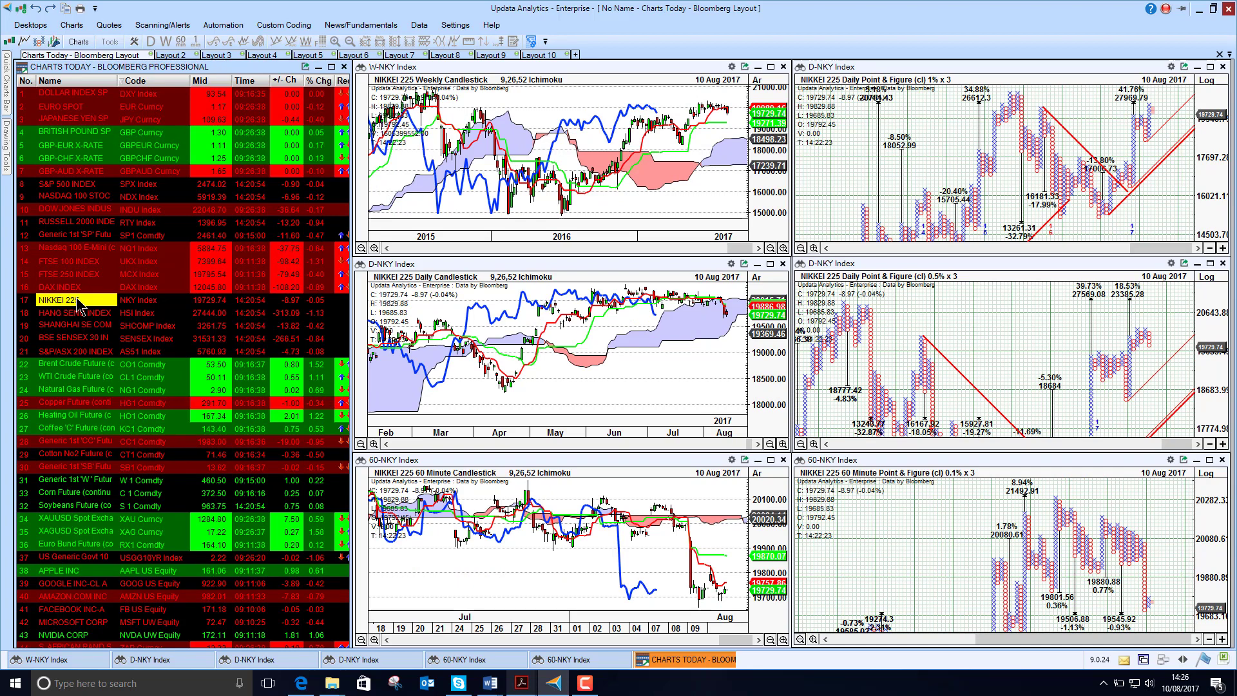
key("Down")
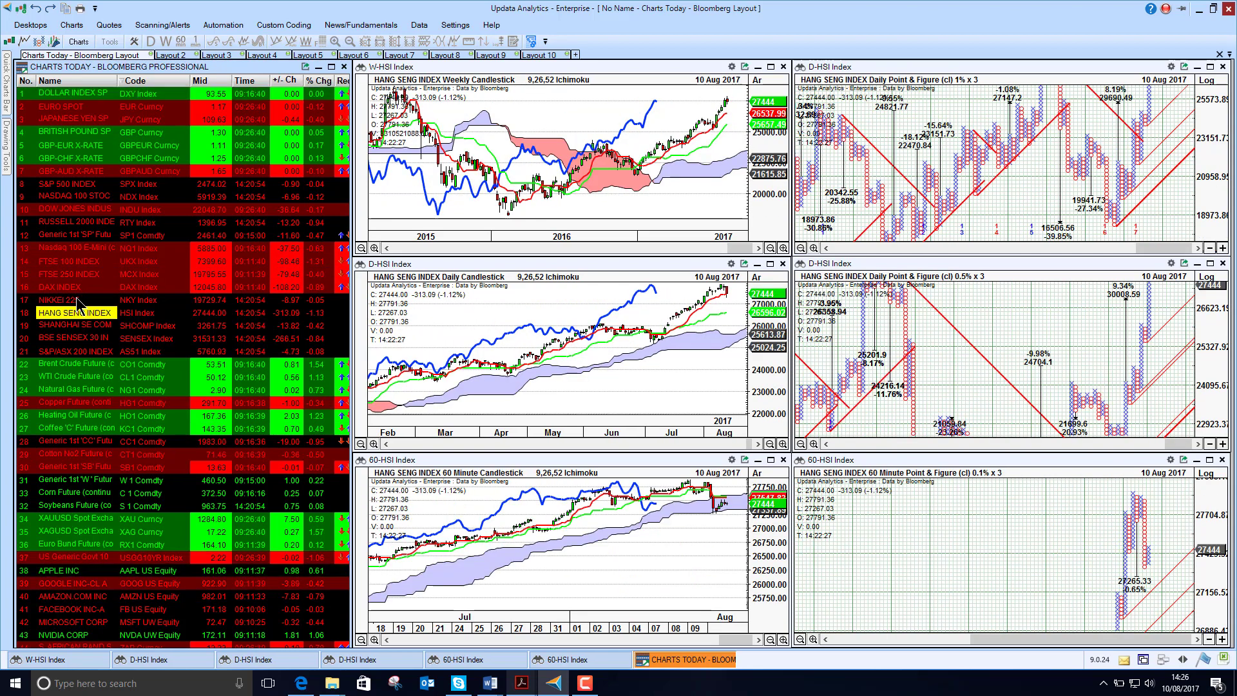
key("Down")
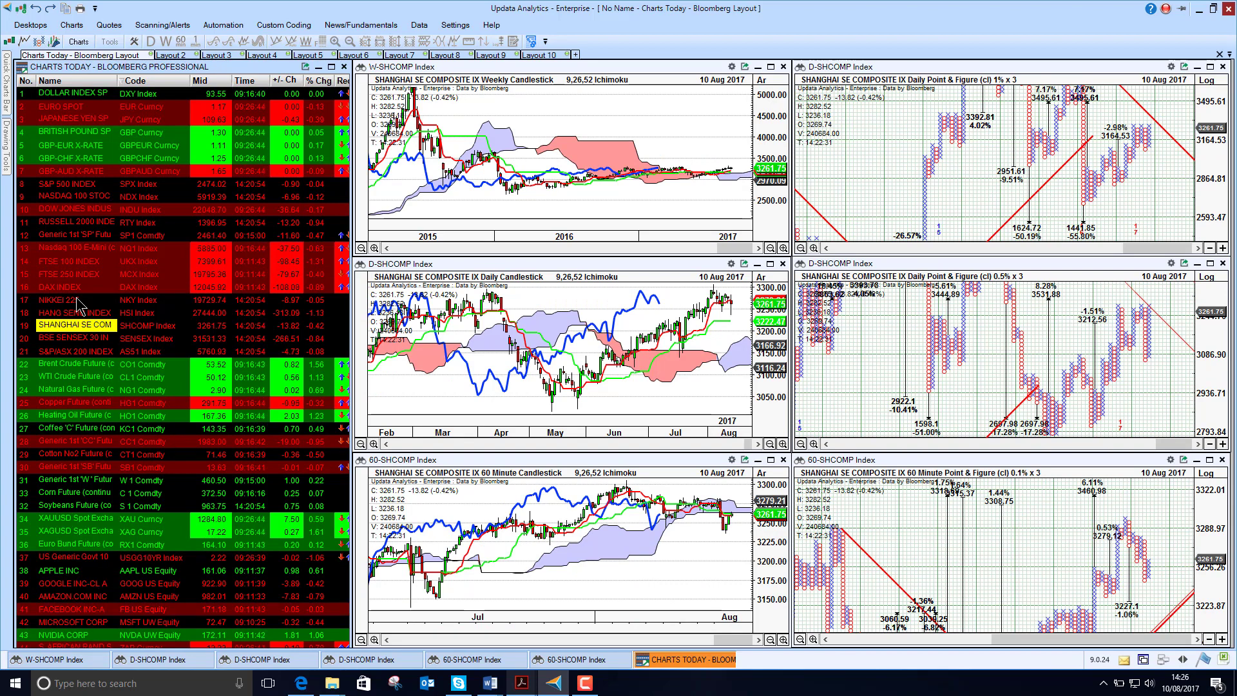
key("Down")
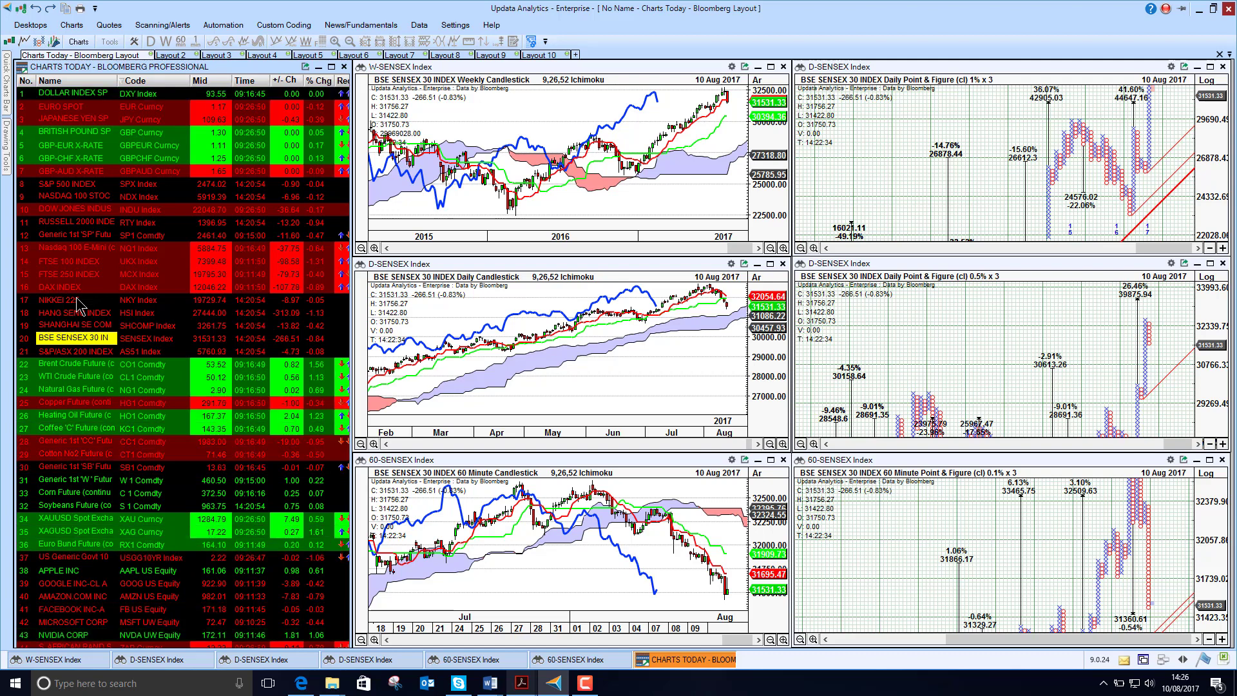
key("Down")
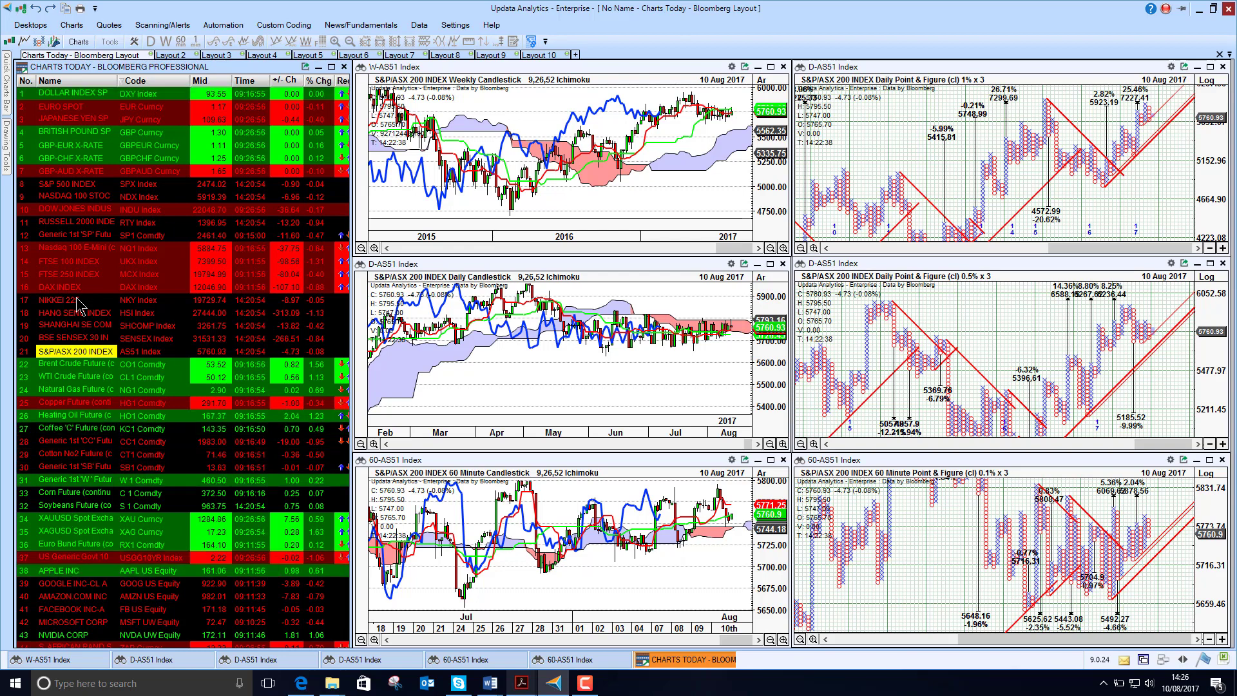
left_click(118, 362)
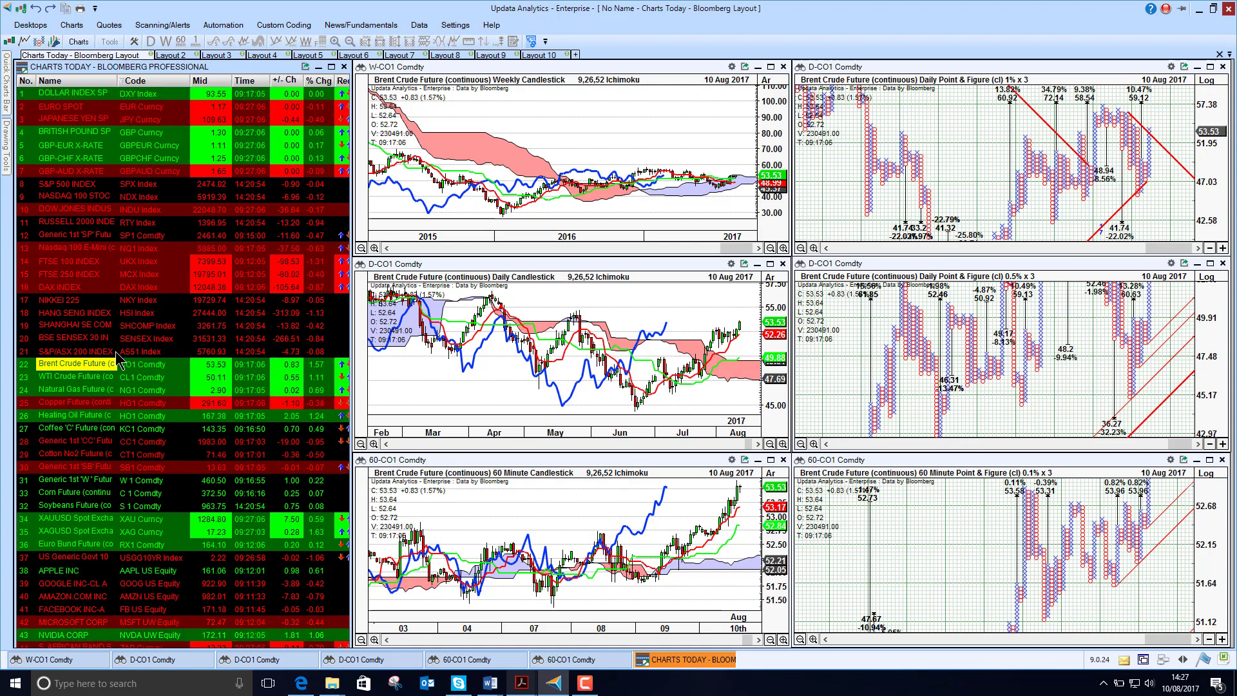
Step: Step through WTI Crude, Natural Gas and Copper Futures, ending on XAUUSD spot gold
key("Down")
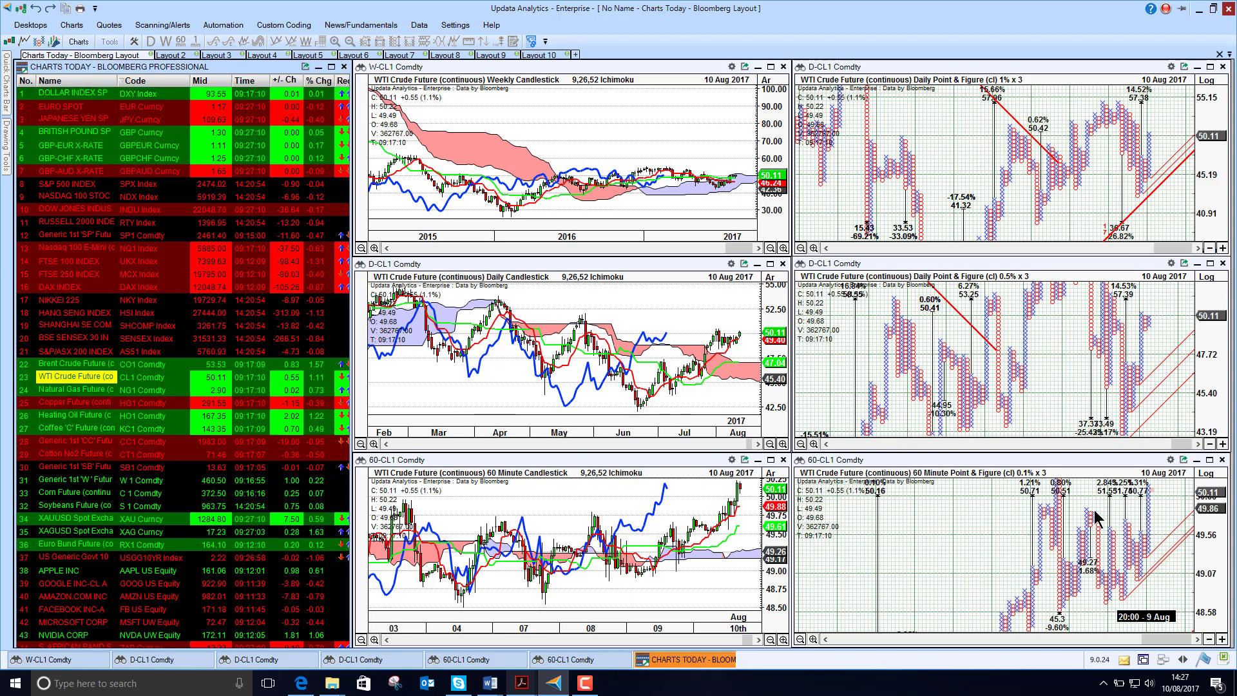
left_click(57, 394)
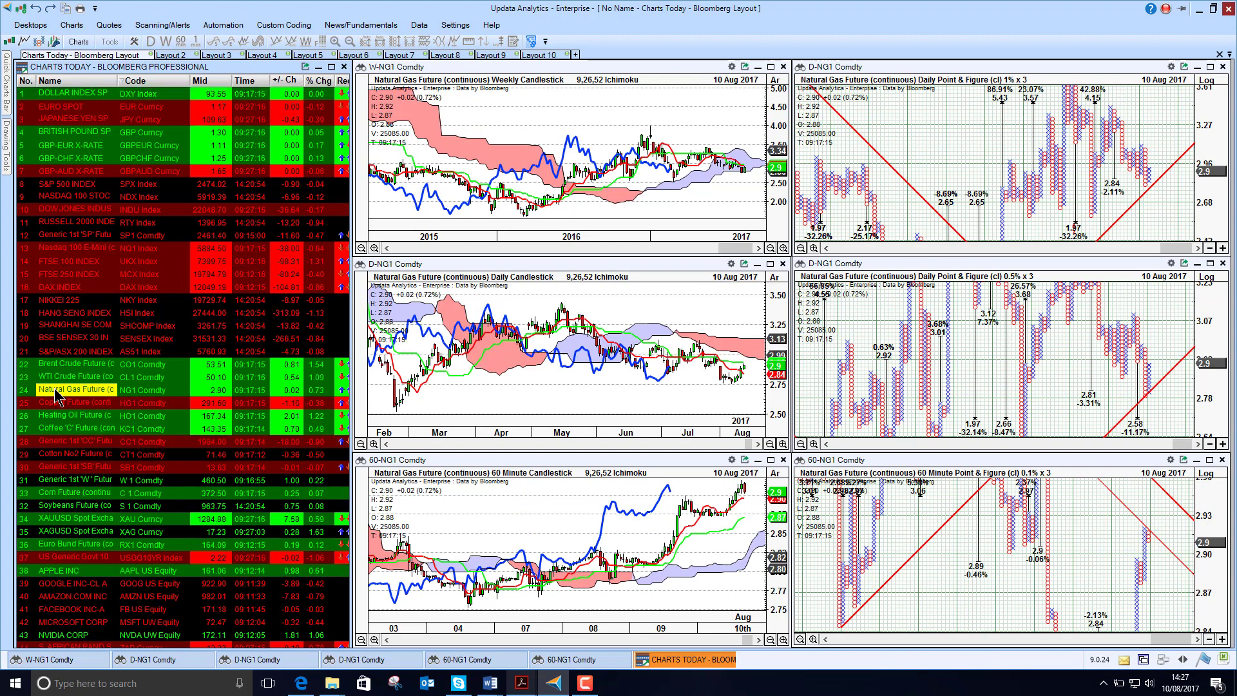
key("Down")
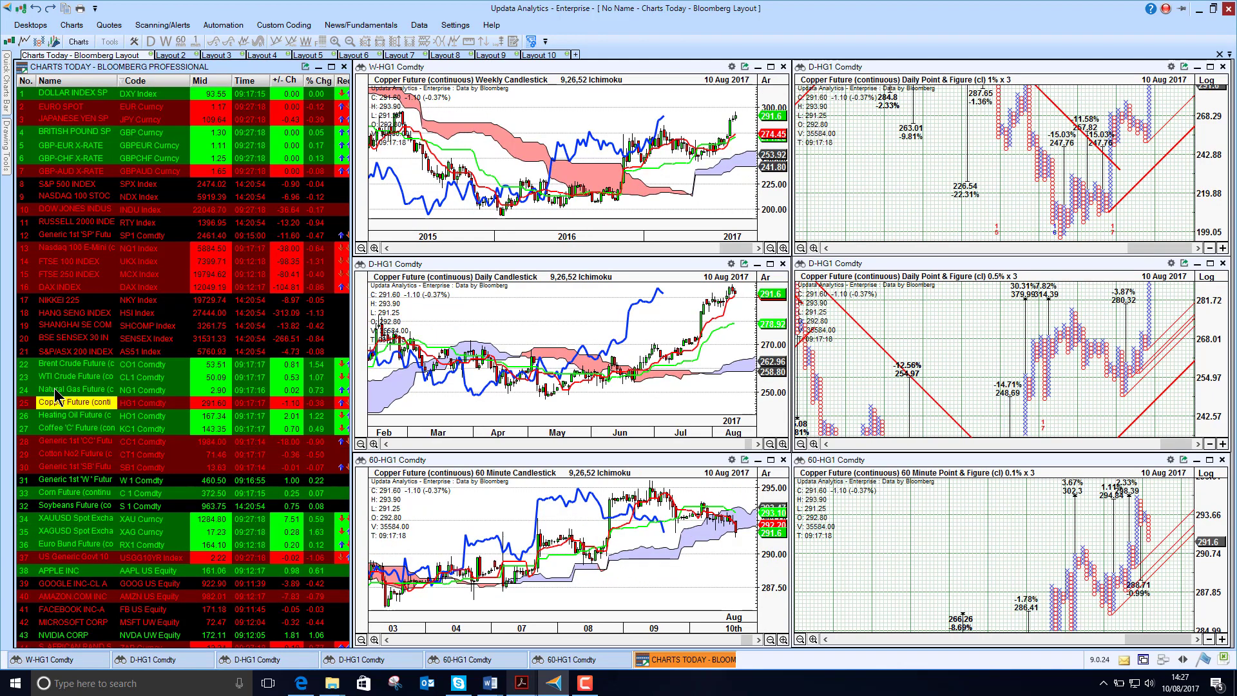
left_click(85, 521)
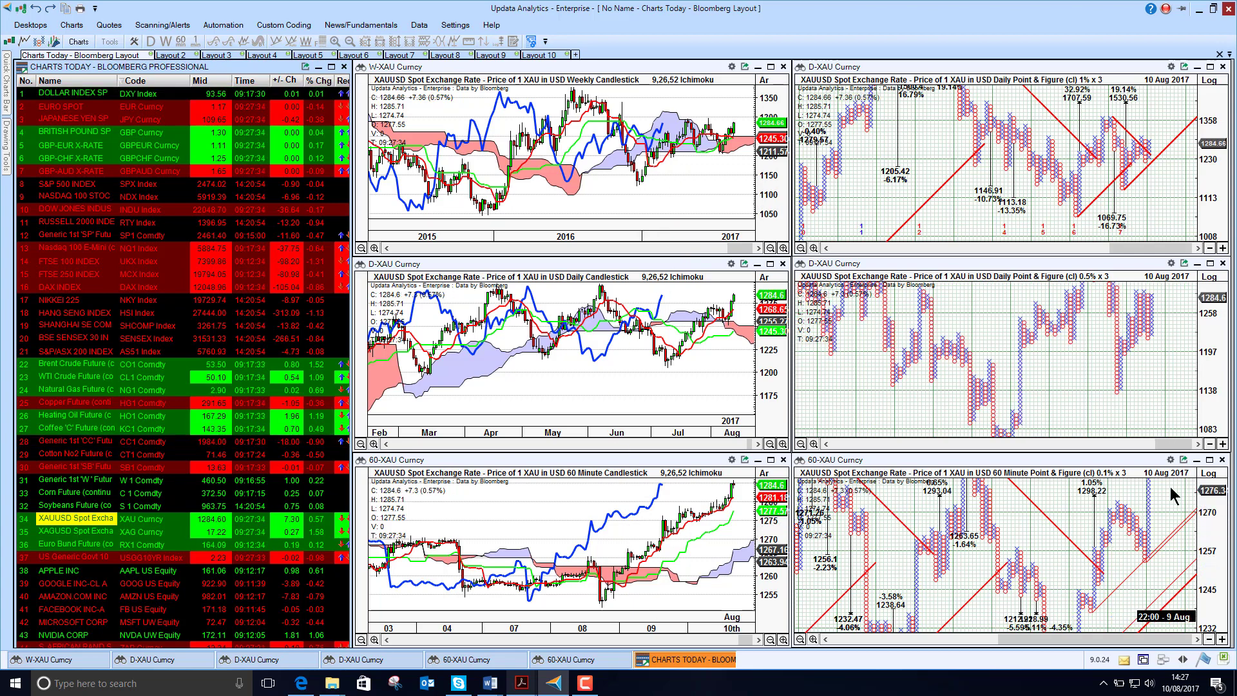
Step: Pan the 60-minute point-and-figure chart down, then load XAGUSD spot silver into all charts
left_click_drag(1161, 509, 1163, 533)
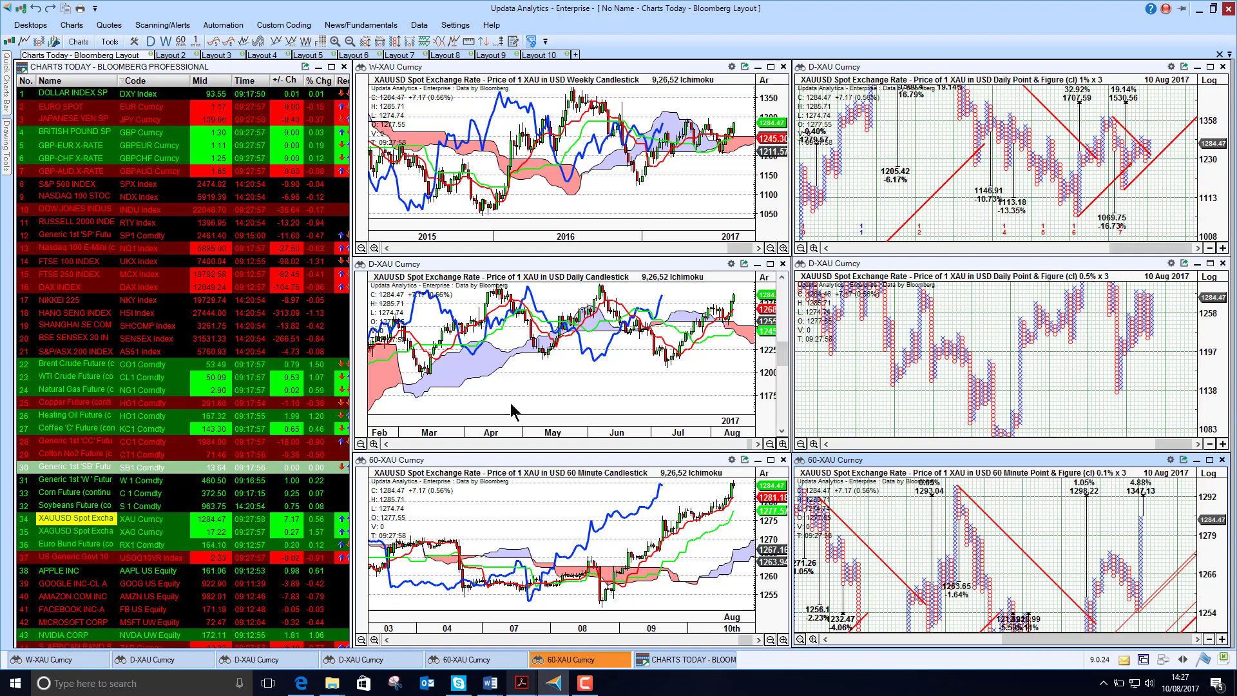
left_click(81, 532)
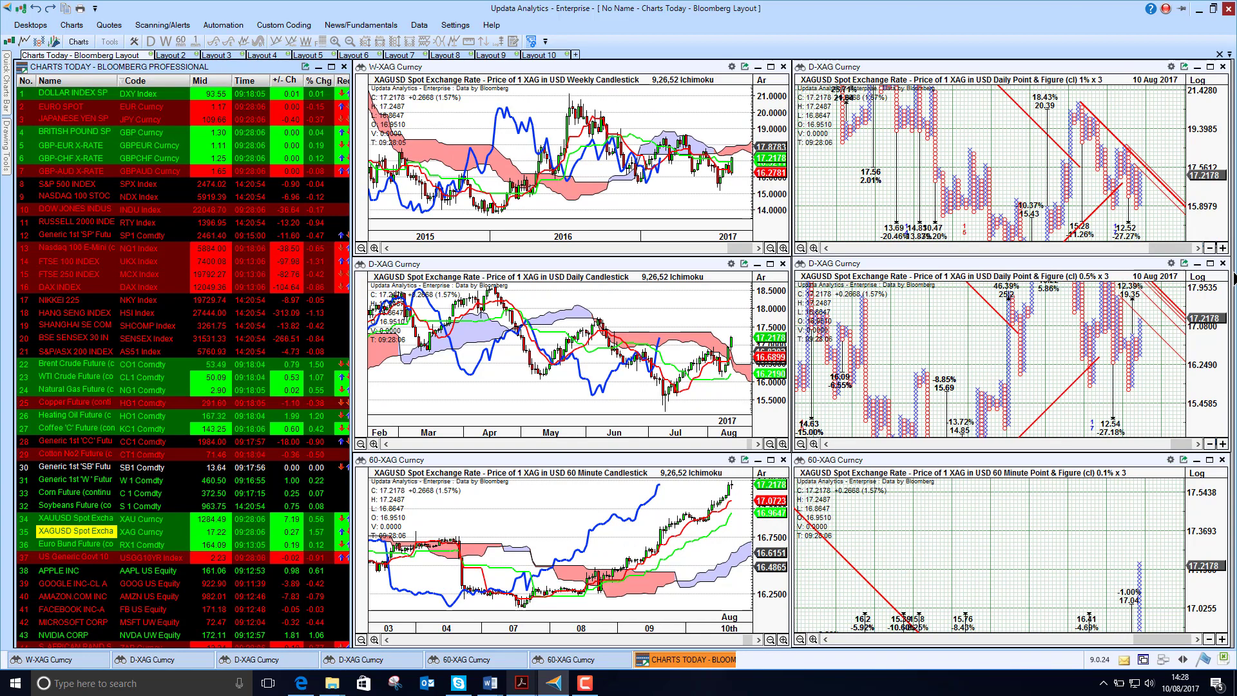
Step: Step from the US 10-year yield through Apple, Google, Amazon and Facebook to MICROSOFT CORP
left_click(63, 558)
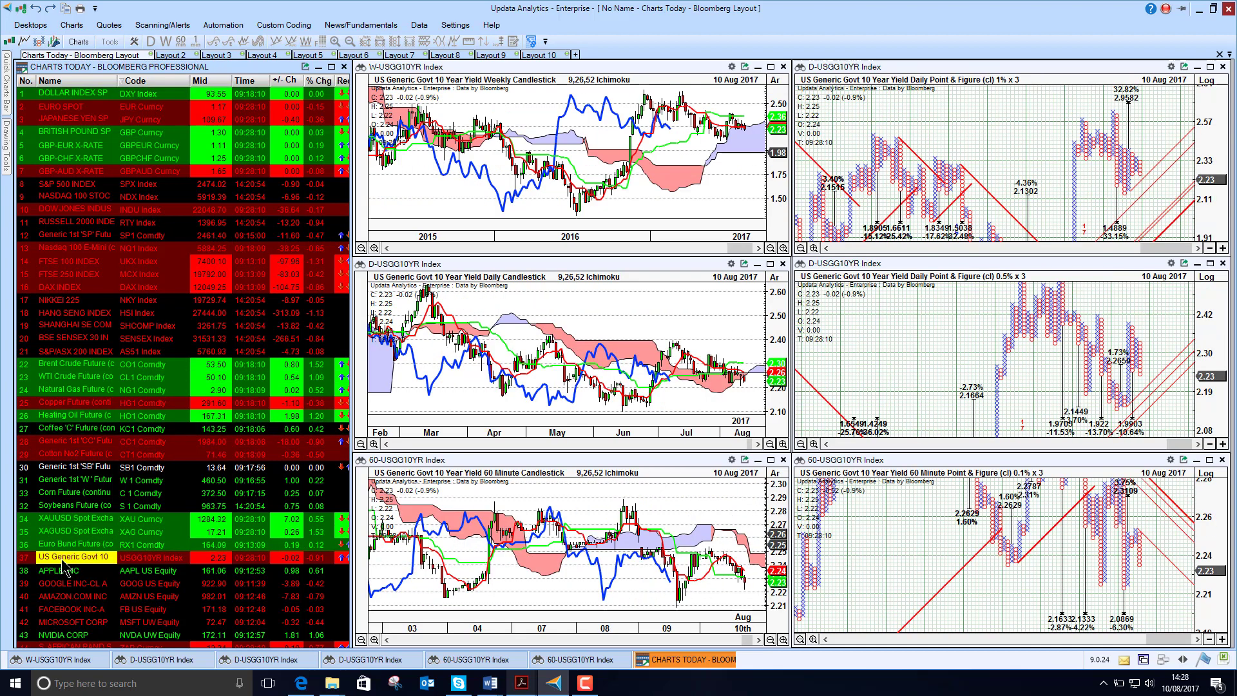
left_click(63, 565)
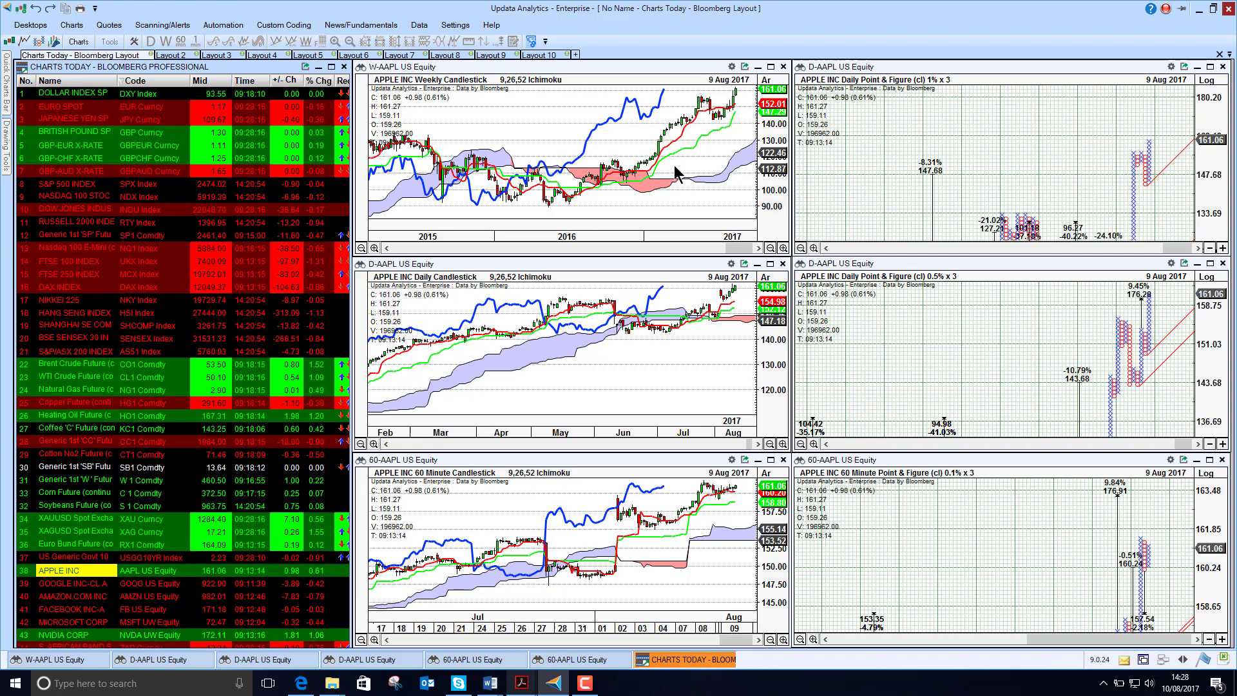
left_click(57, 585)
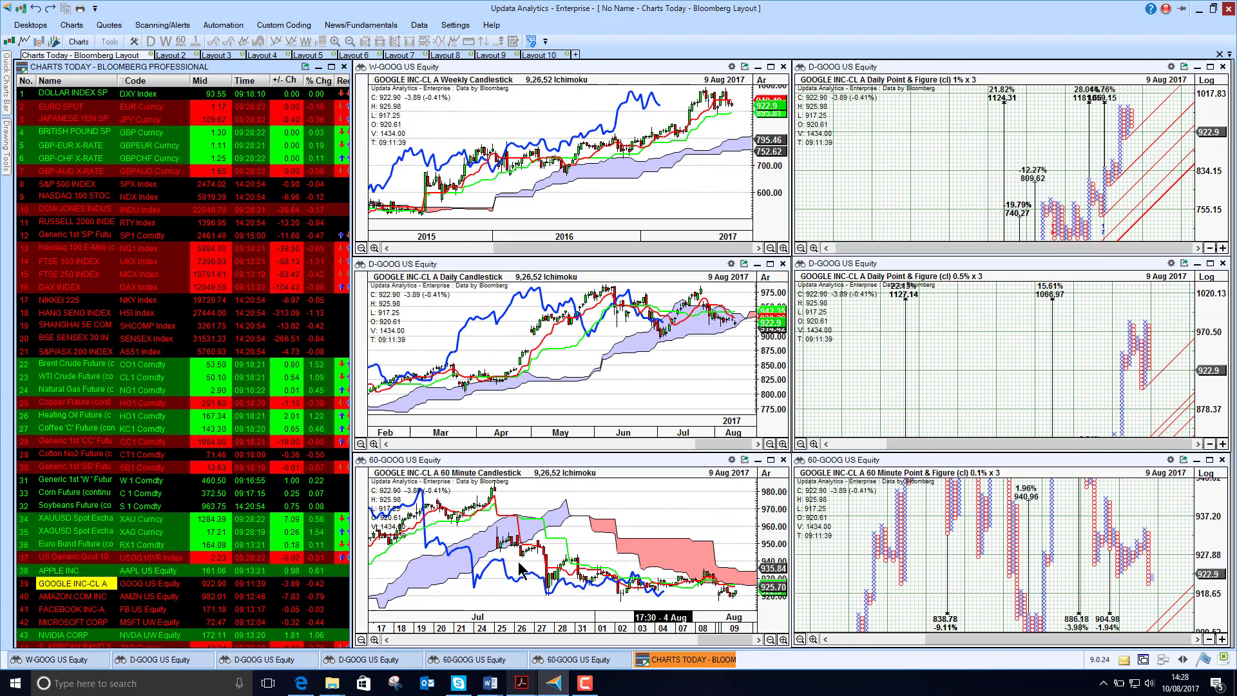
left_click(93, 599)
key("Down")
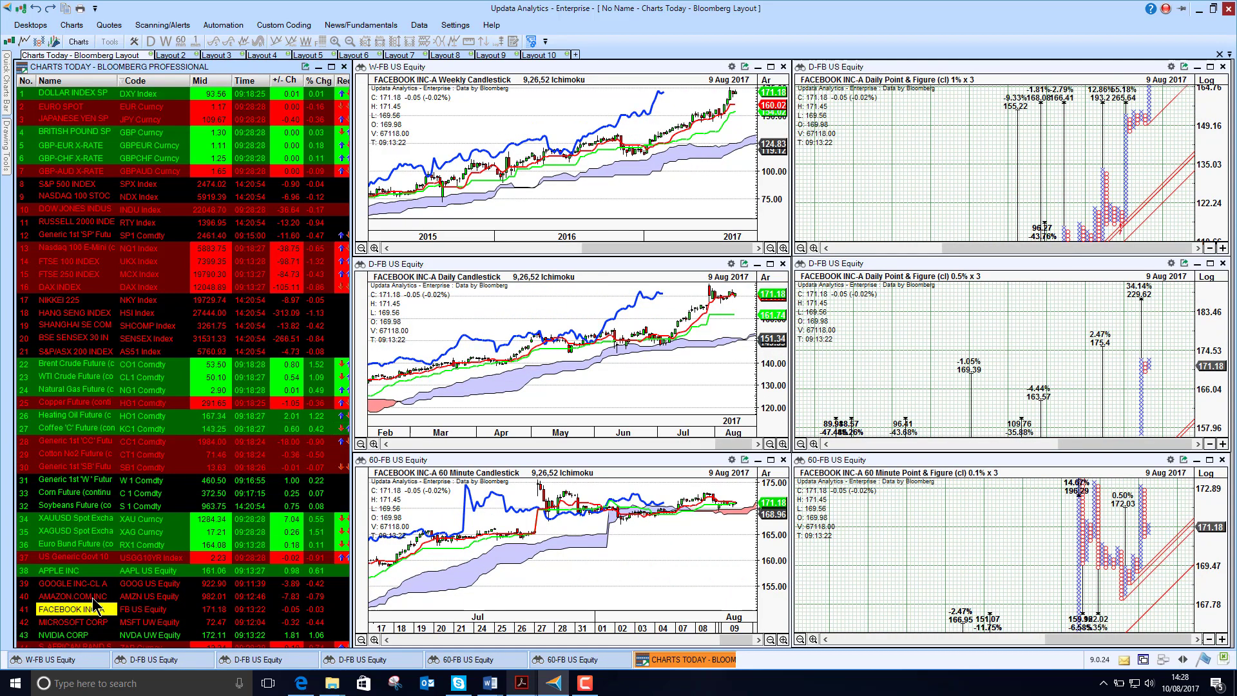
key("Down")
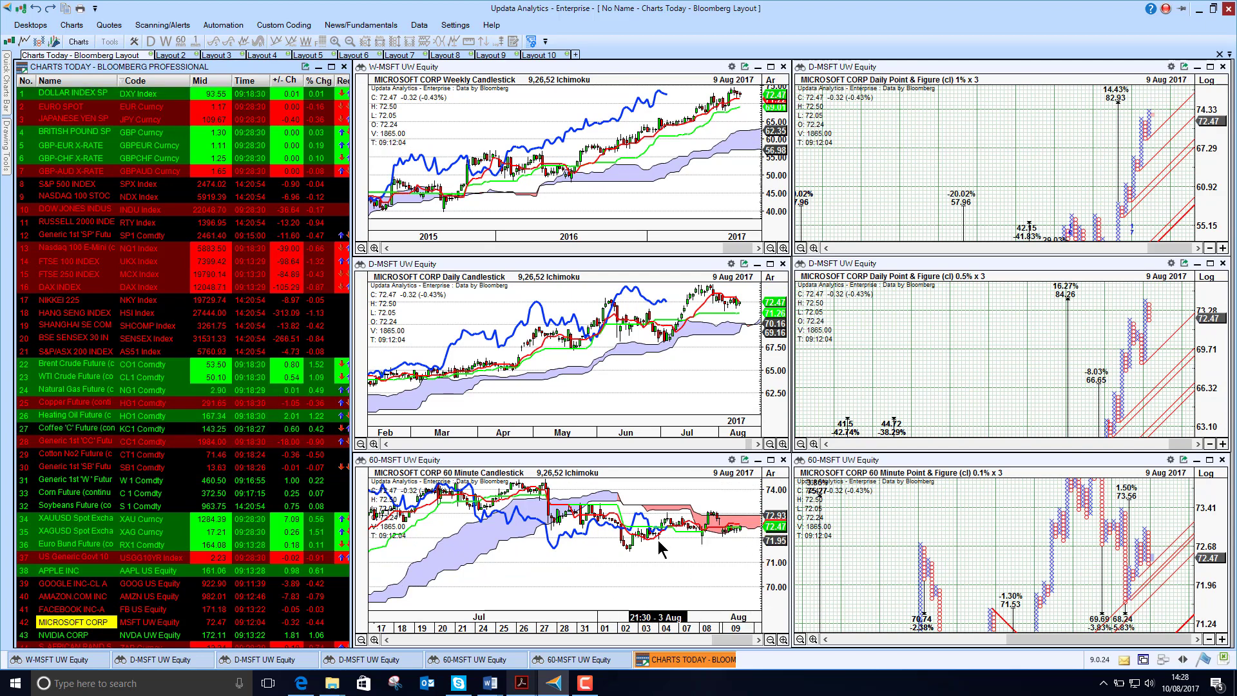